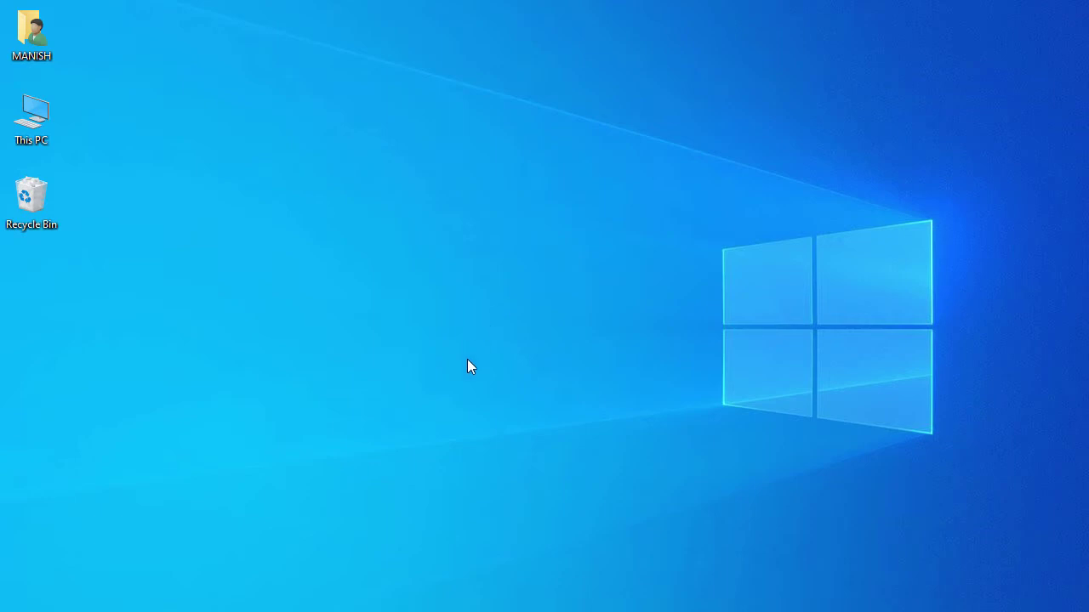
- Launch Chrome from Windows search and search Google for 'ccleaner' via the 'ccl' suggestion
key(super+s)
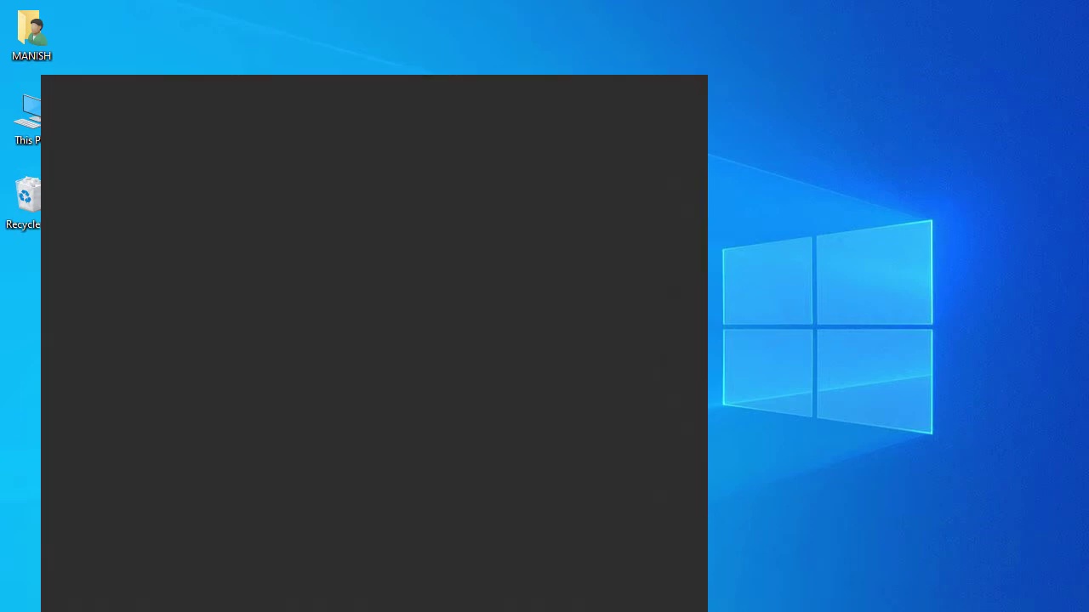
click(250, 213)
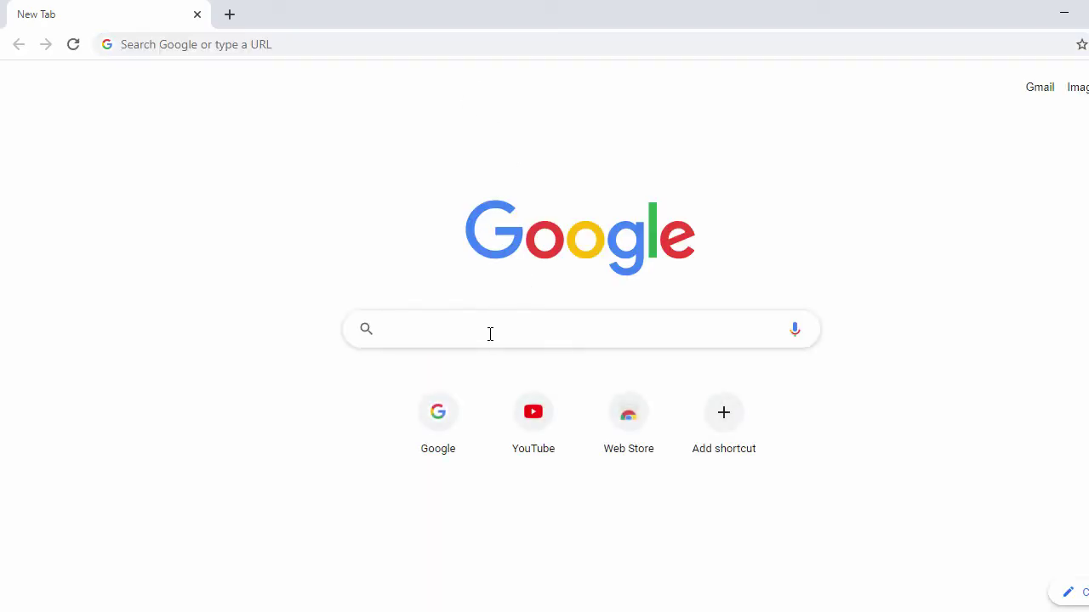
text(c)
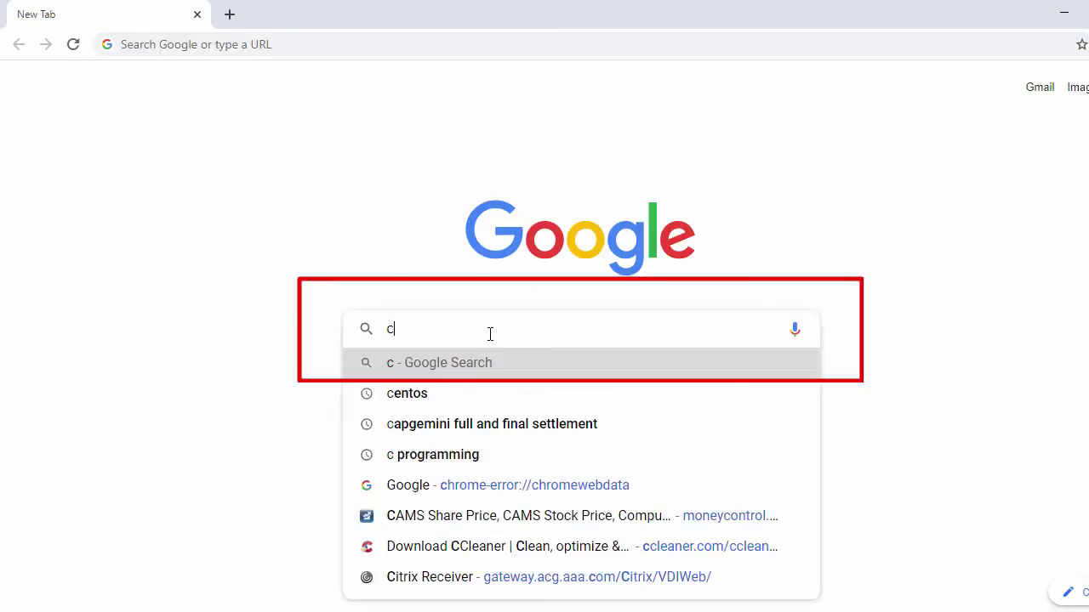
text(cl)
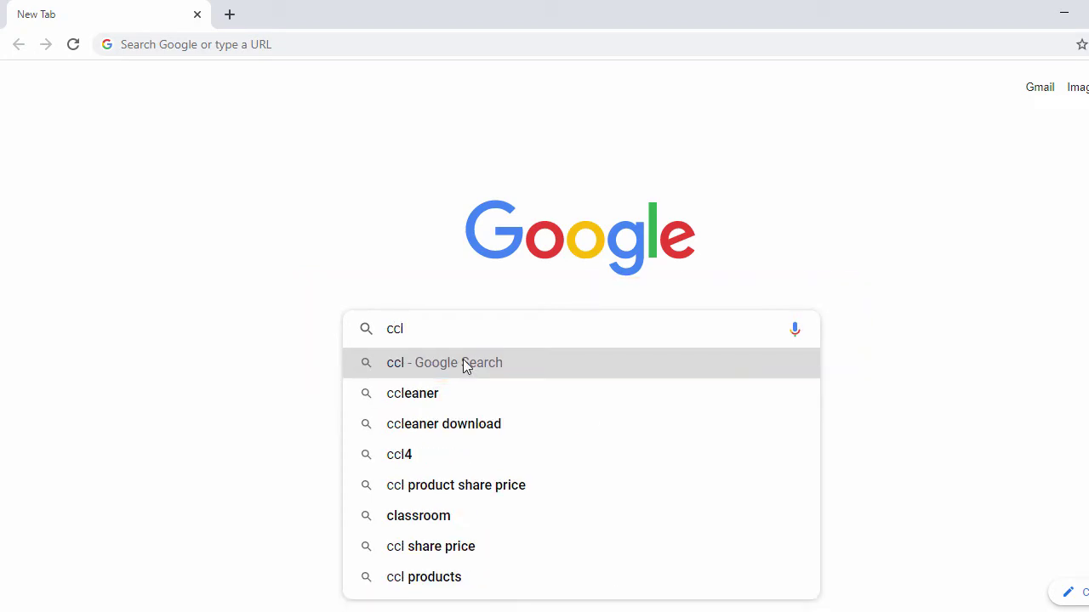
click(434, 393)
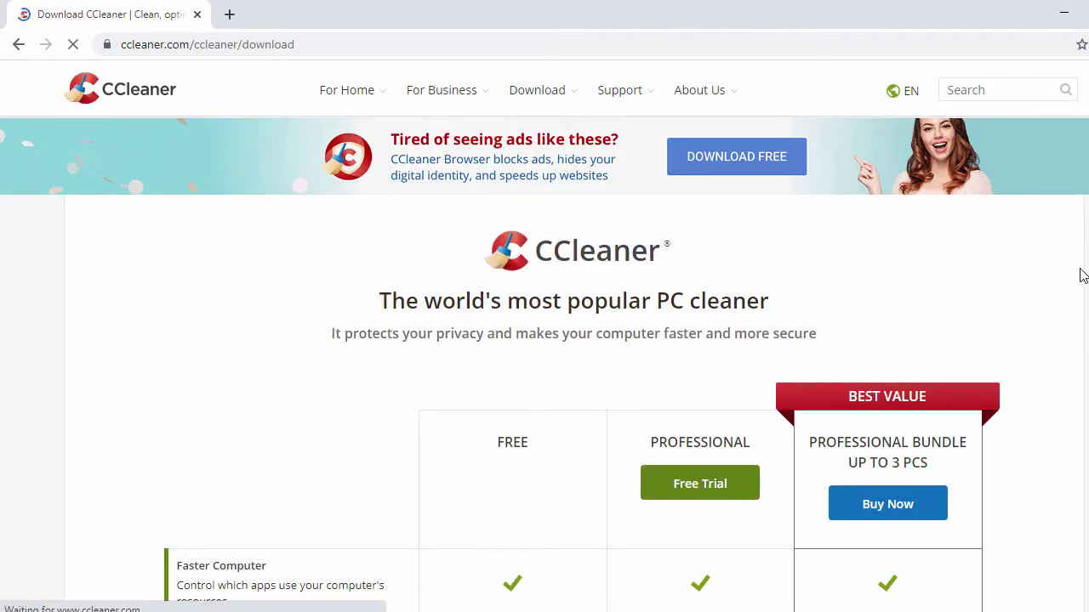
- Compare the CCleaner editions table and start the FREE edition download, ccsetup574.exe
scroll(1078, 291, down, 3)
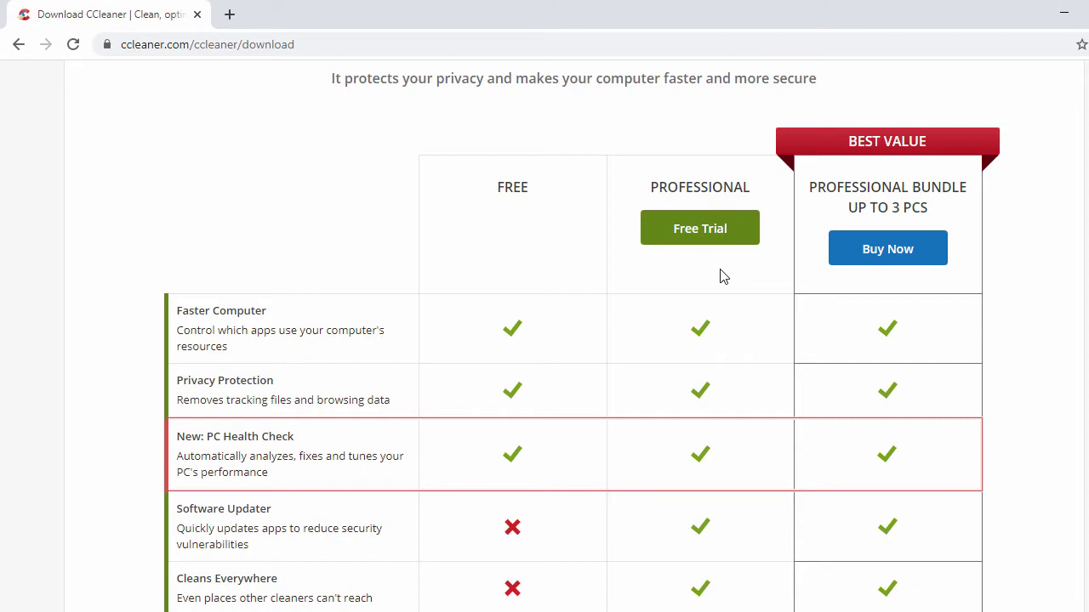
scroll(719, 276, down, 1)
scroll(719, 275, down, 1)
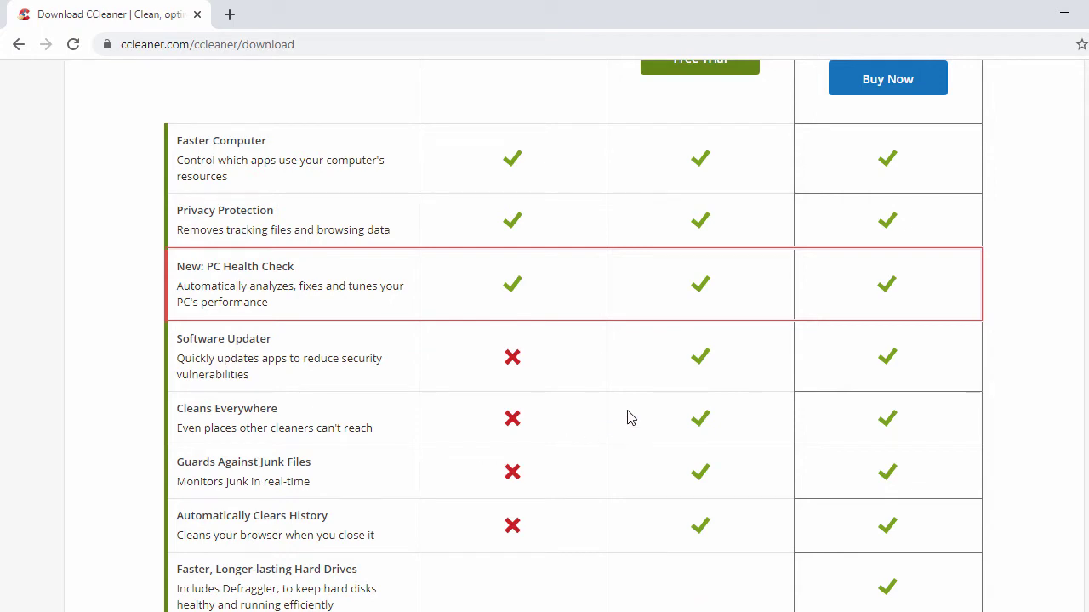
scroll(630, 416, up, 1)
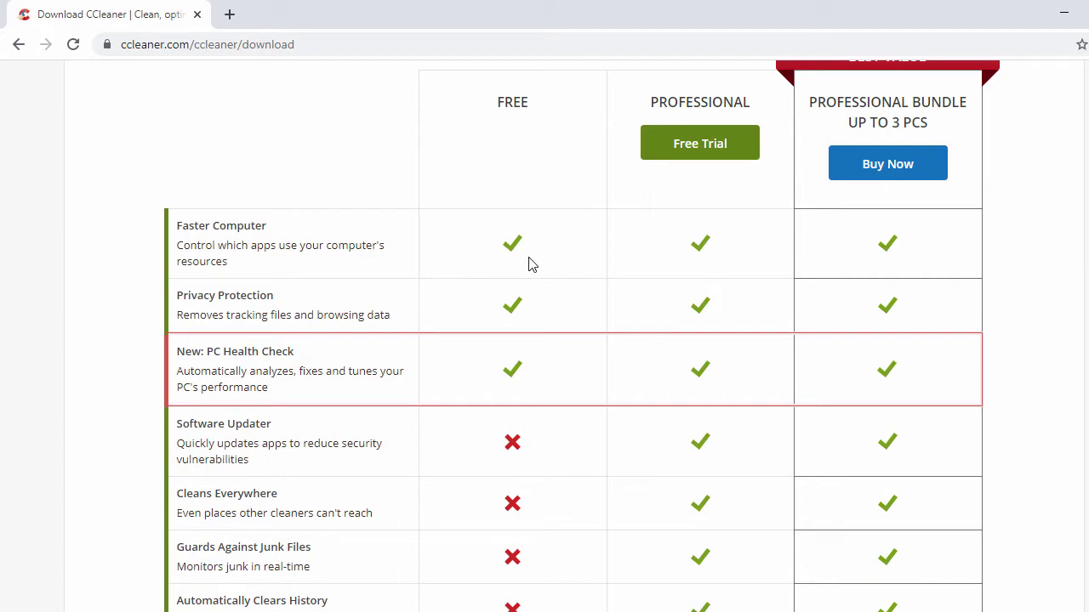
scroll(528, 265, down, 1)
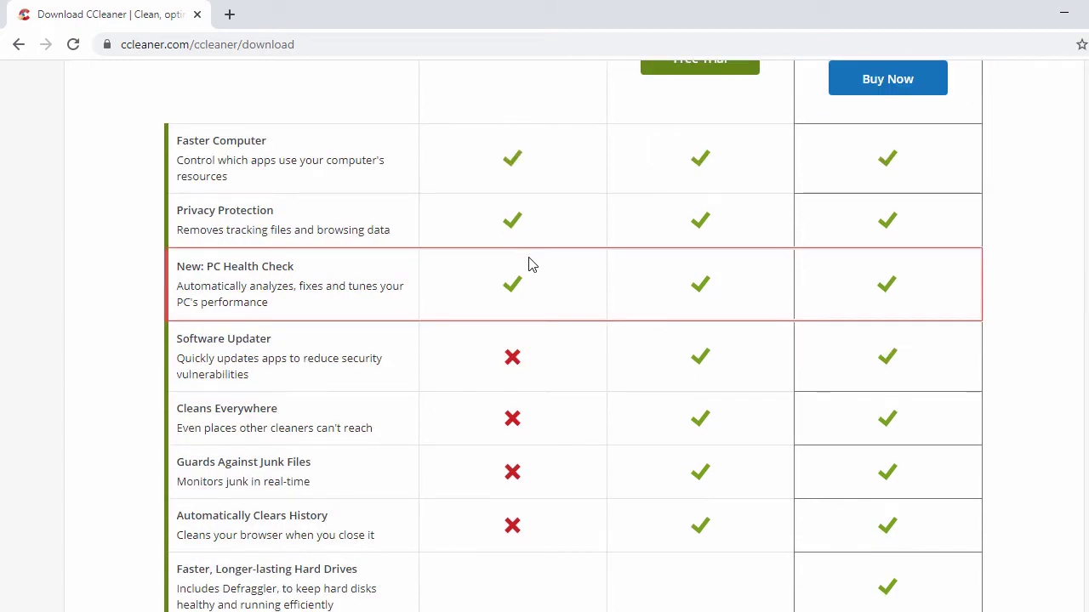
scroll(540, 231, down, 2)
scroll(539, 230, down, 3)
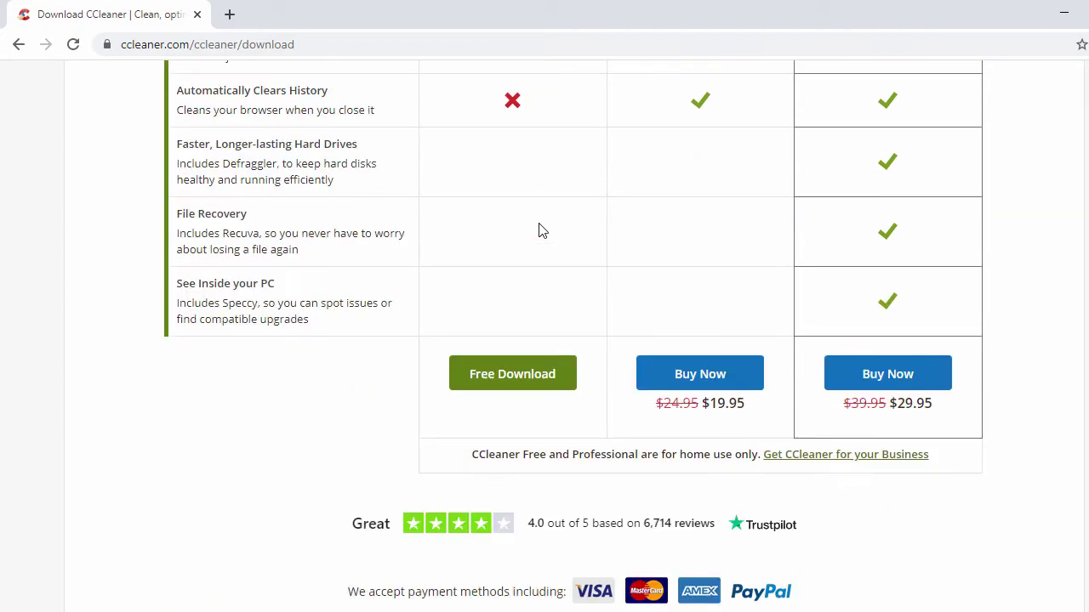
click(498, 383)
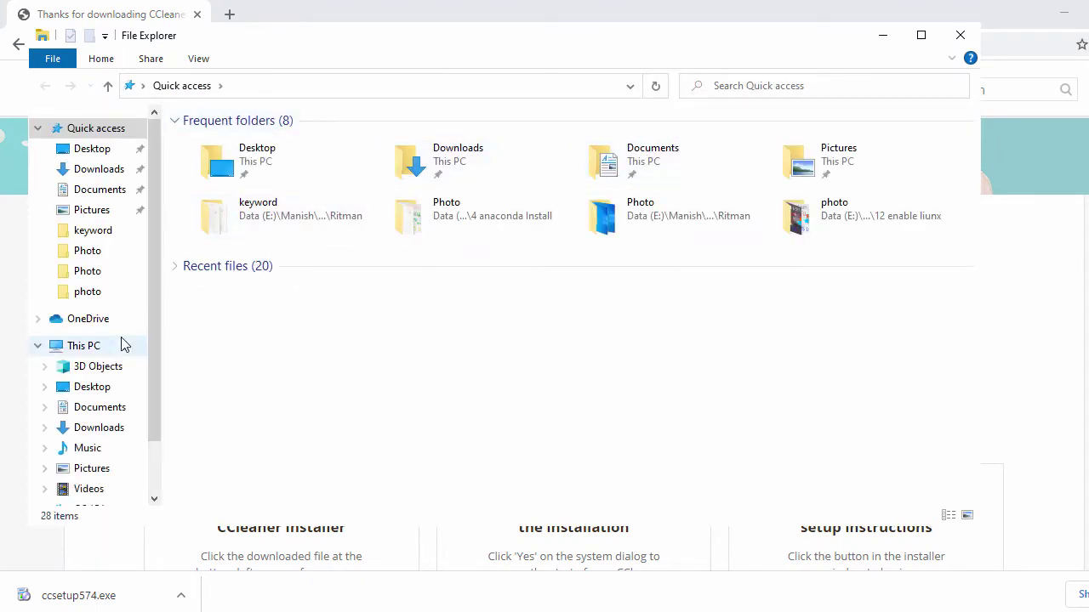
- Run ccsetup574 from the Downloads folder in a maximized Explorer, then close Explorer
click(98, 169)
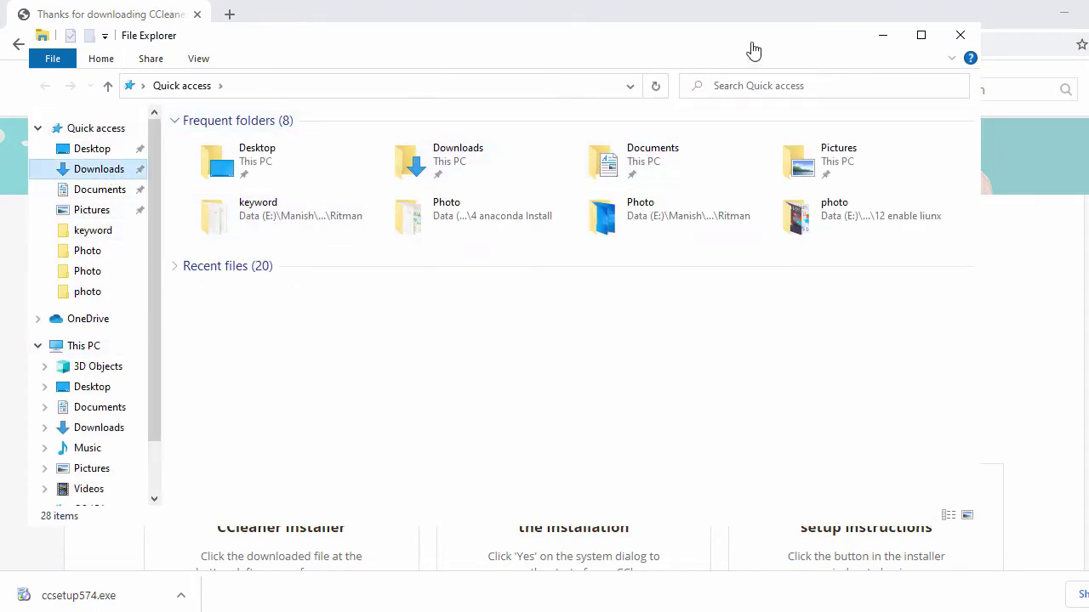
click(921, 35)
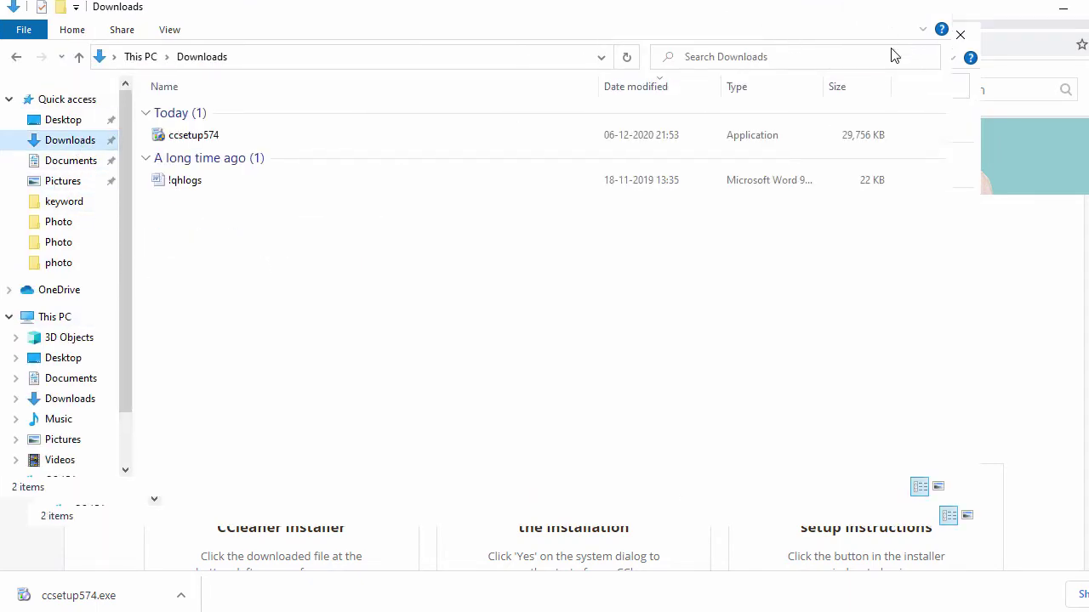
double_click(212, 143)
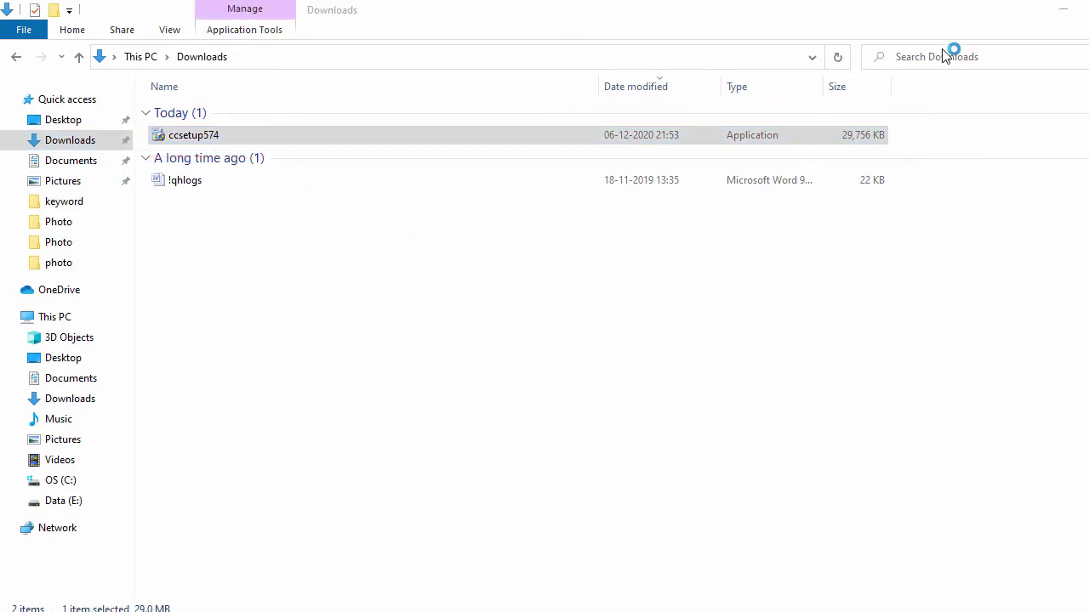
click(1067, 14)
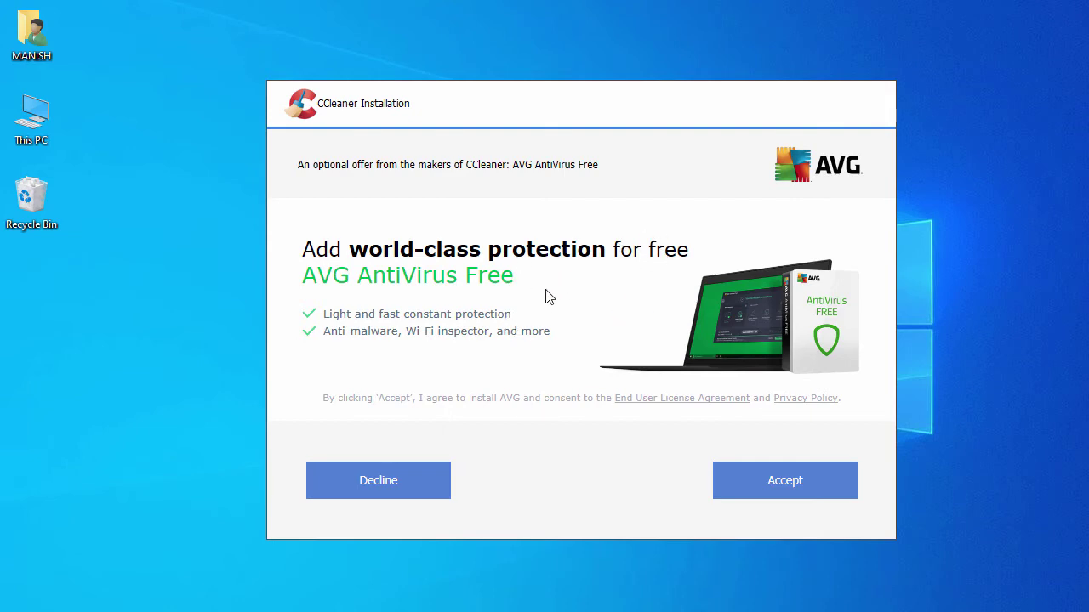
- Decline the optional AVG AntiVirus offer in the CCleaner v5.74 installer
click(406, 487)
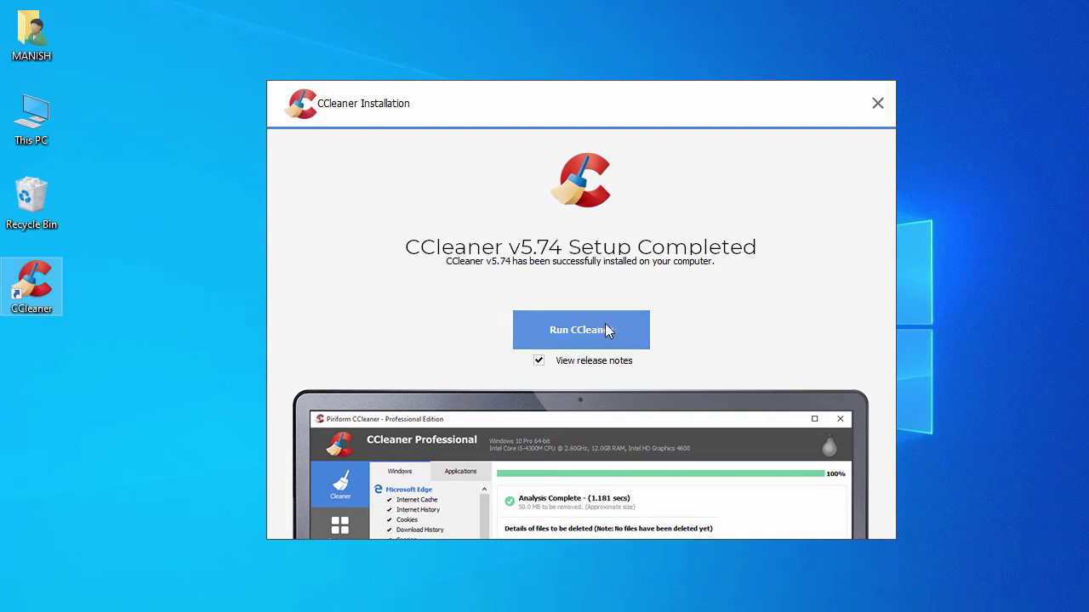
- Untick 'View release notes' and run CCleaner from the setup completed page
click(595, 365)
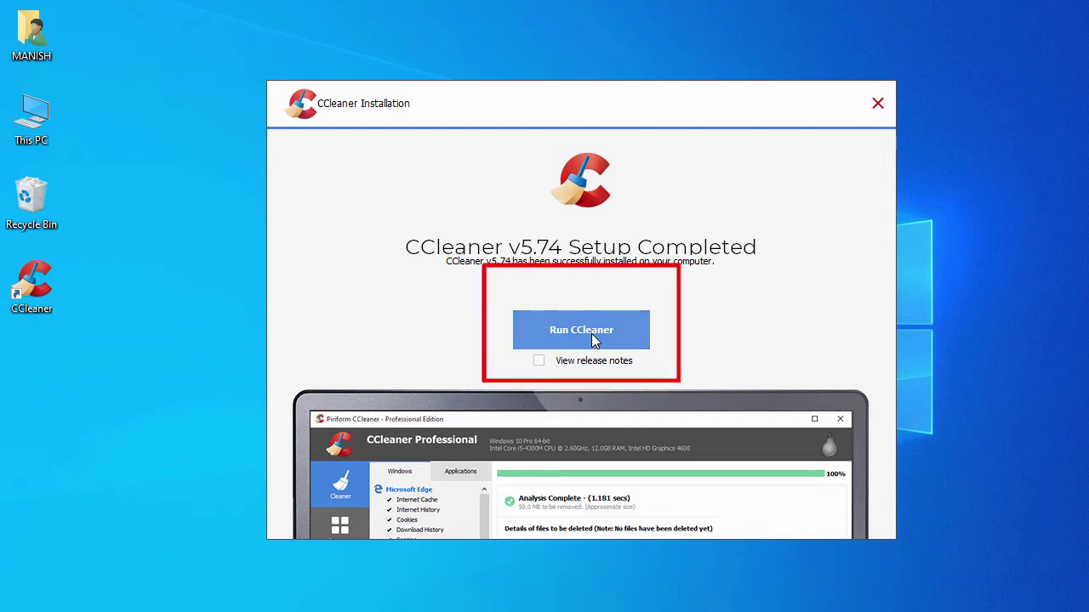
click(595, 340)
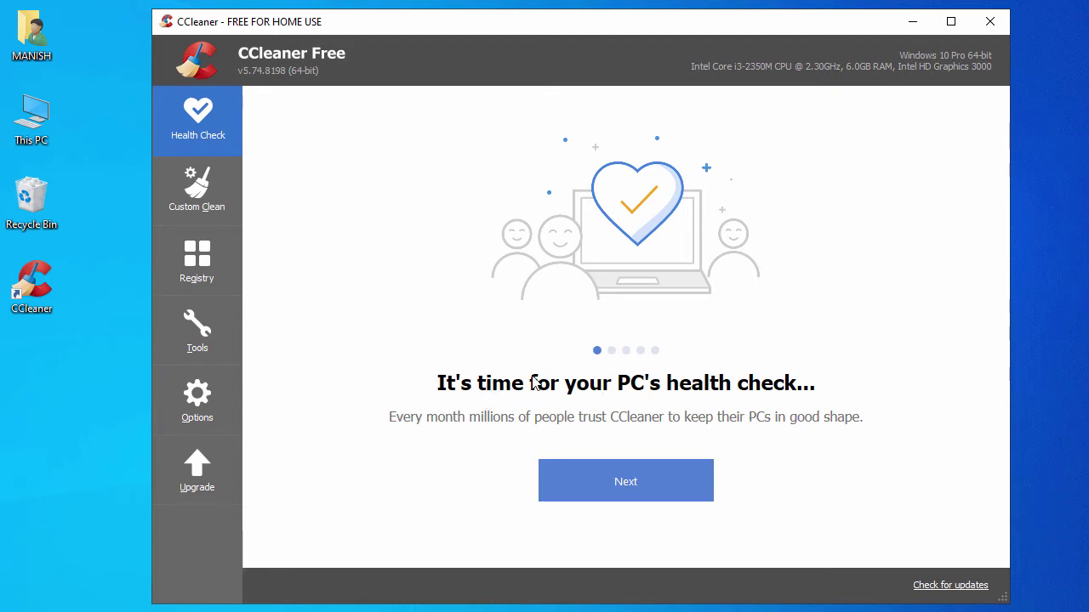
- Step through the health check intro slides and start the check with Get Started
click(625, 483)
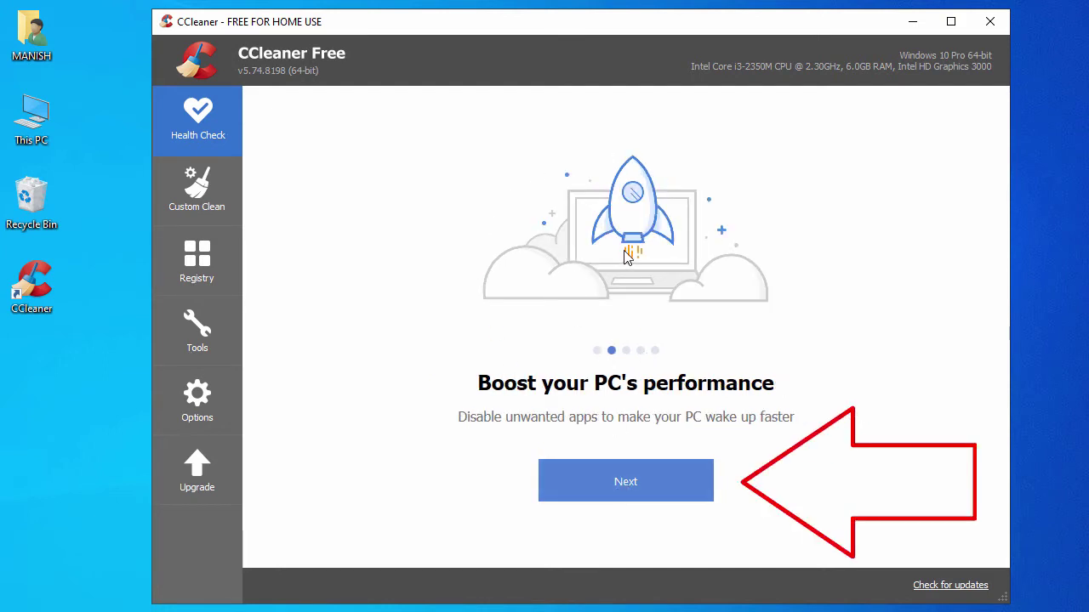
click(632, 483)
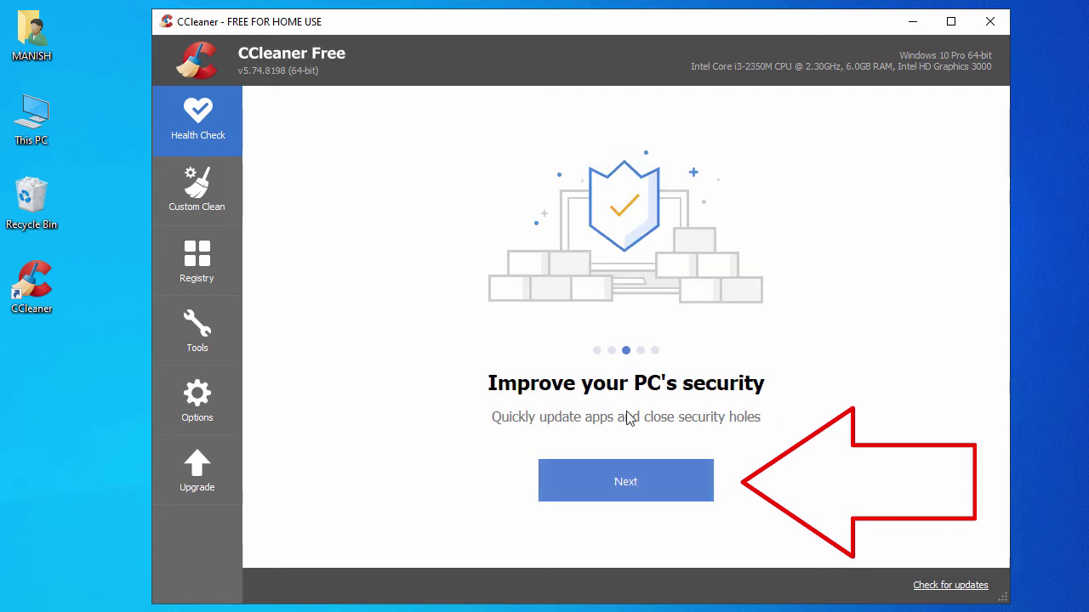
click(607, 493)
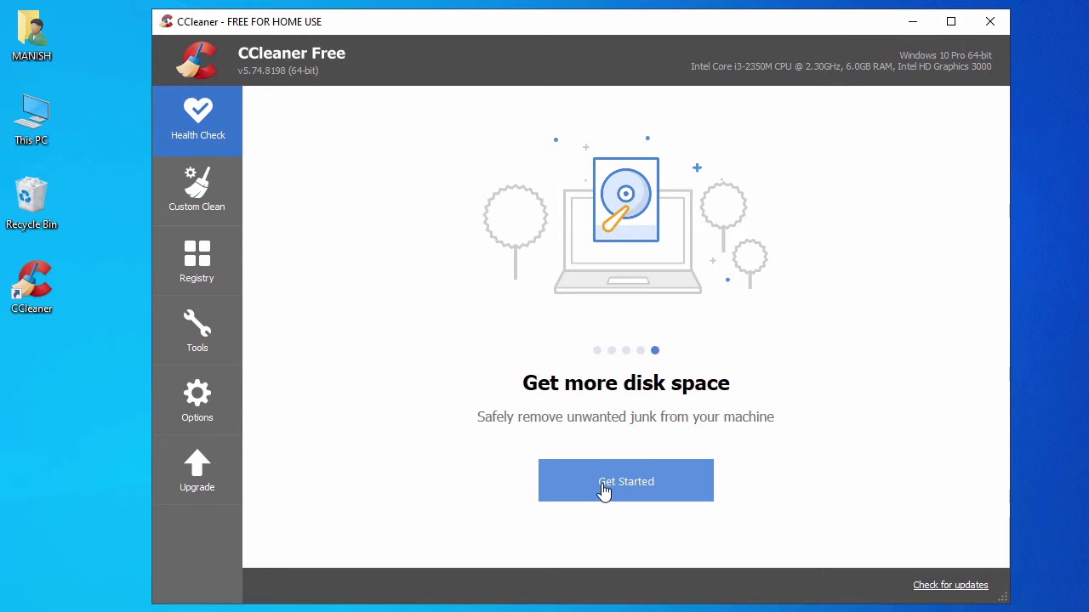
click(603, 491)
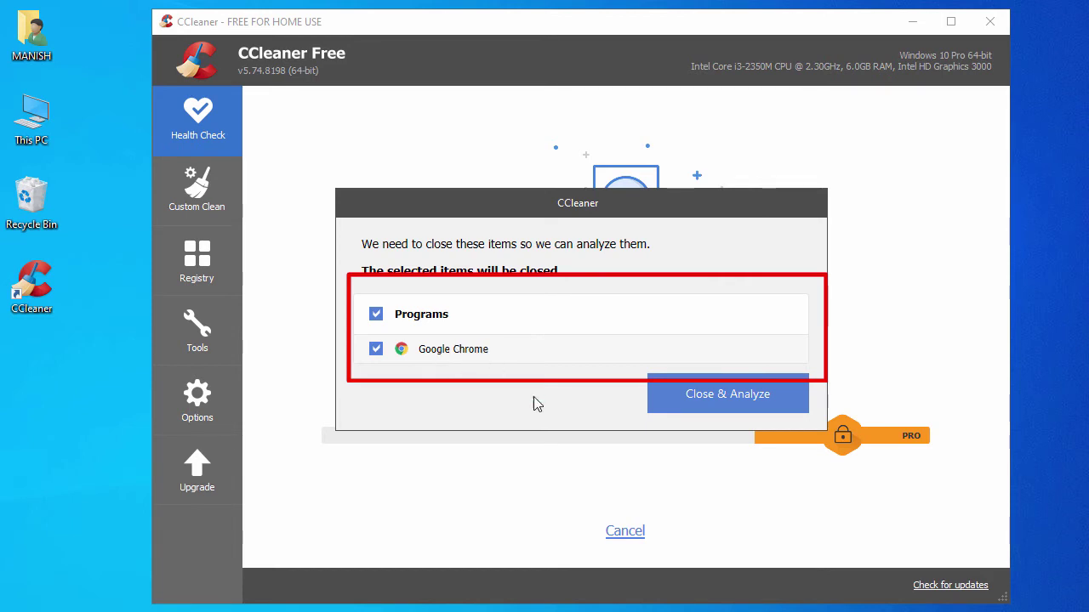
- Close Chrome for analysis, then apply 'Make it better' to fix the found issues
click(689, 399)
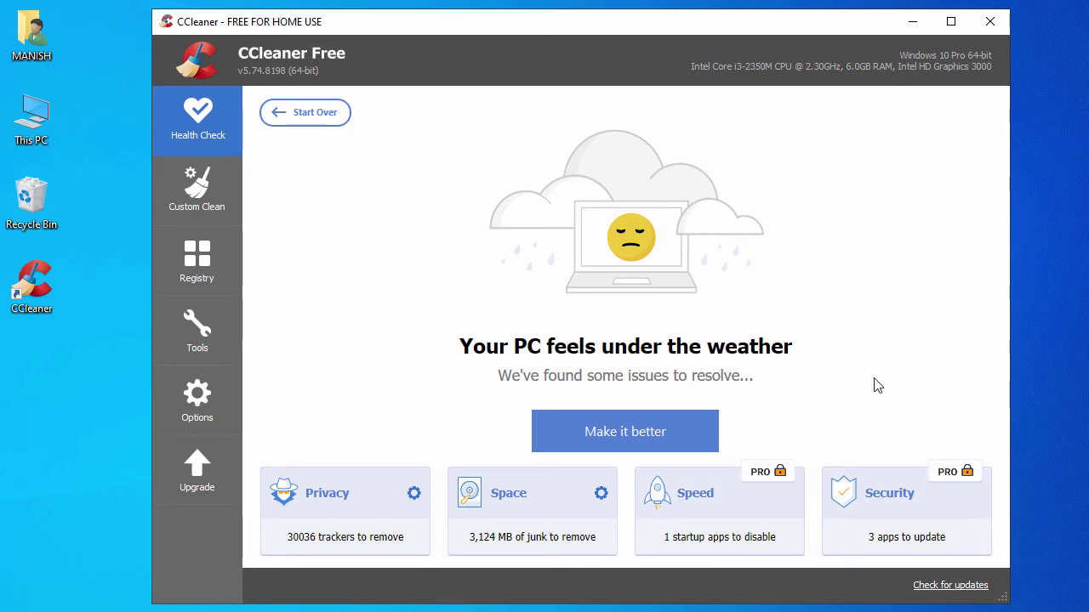
click(670, 442)
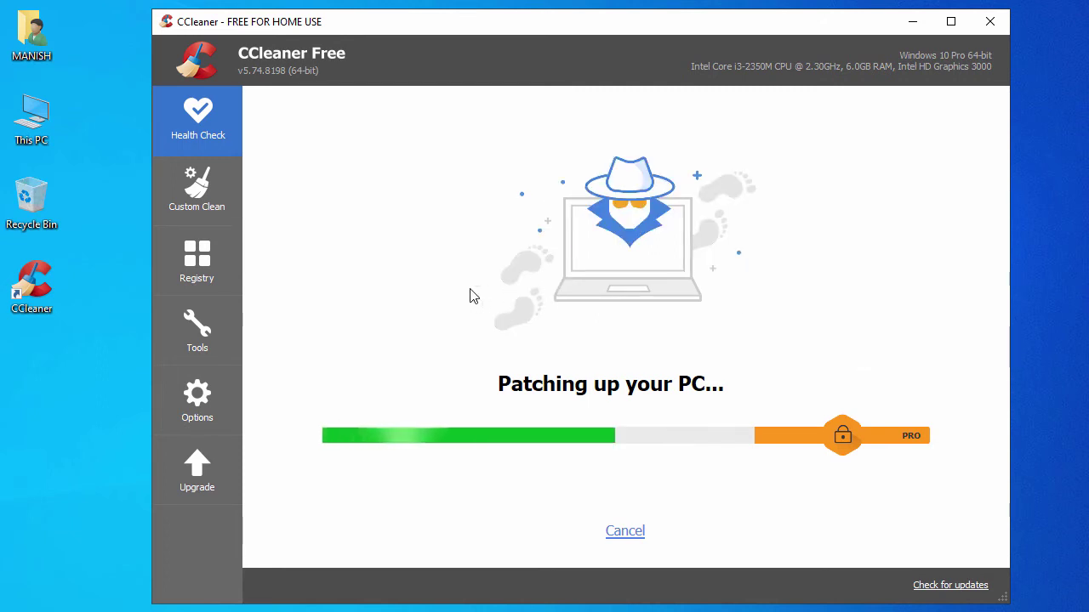
- In Custom Clean, toggle Applications and Windows tabs and browse Windows items down to Advanced
click(206, 193)
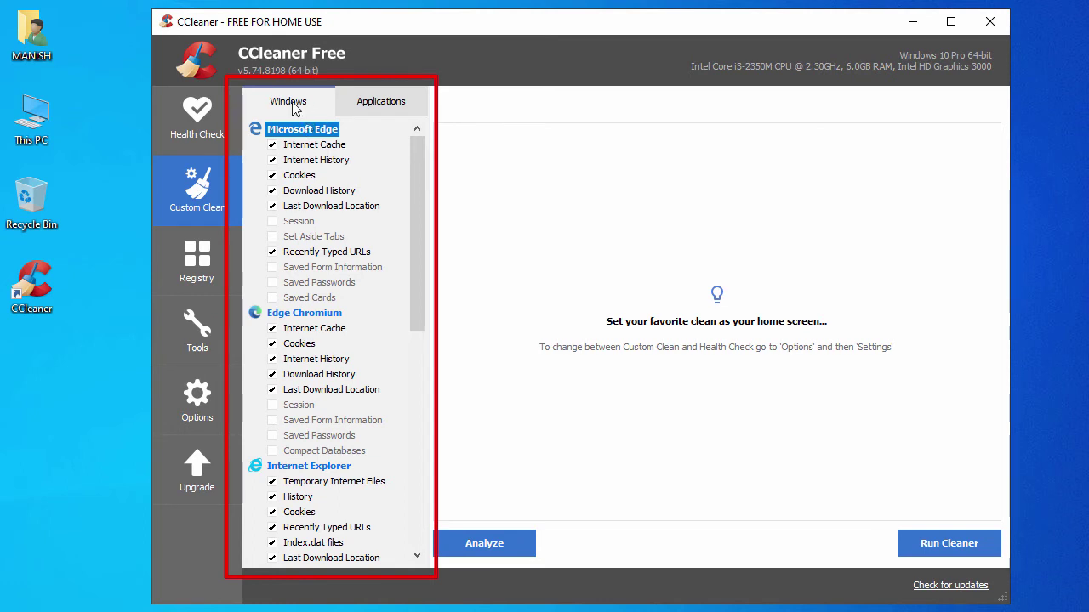
click(362, 102)
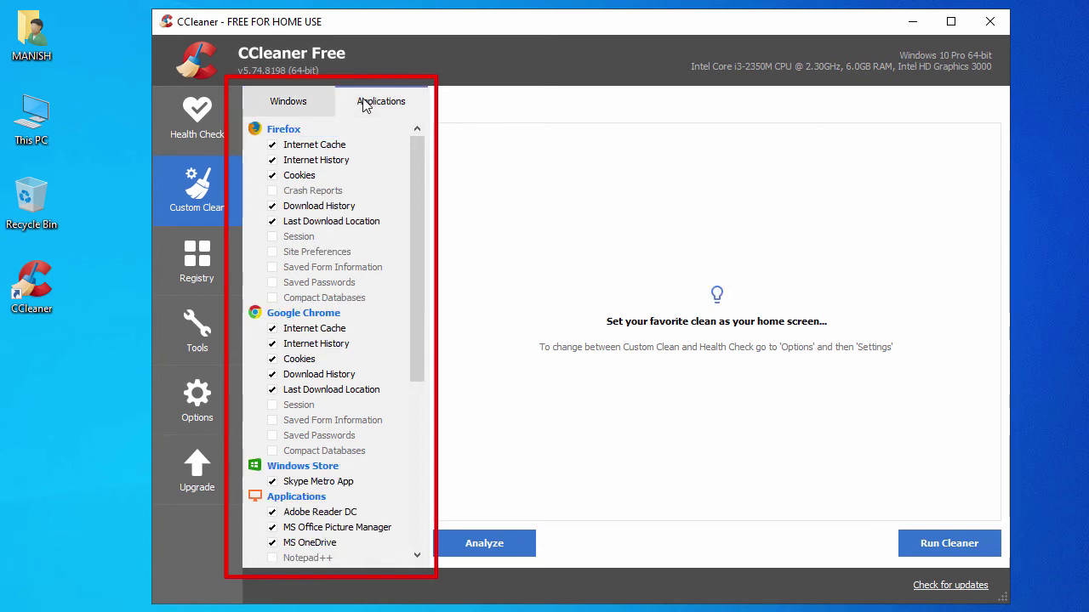
click(315, 106)
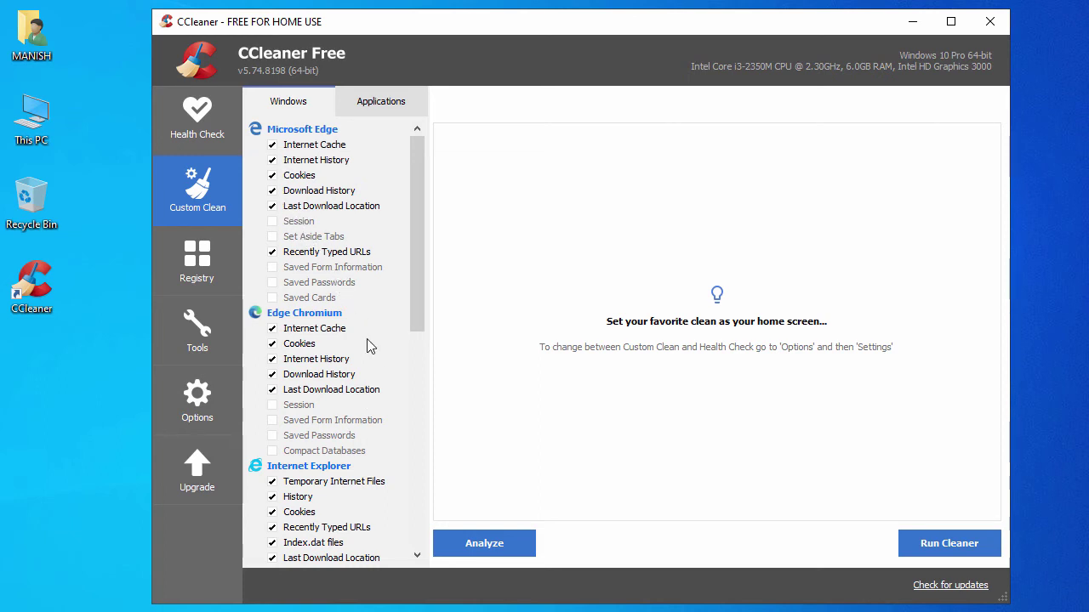
scroll(368, 340, down, 1)
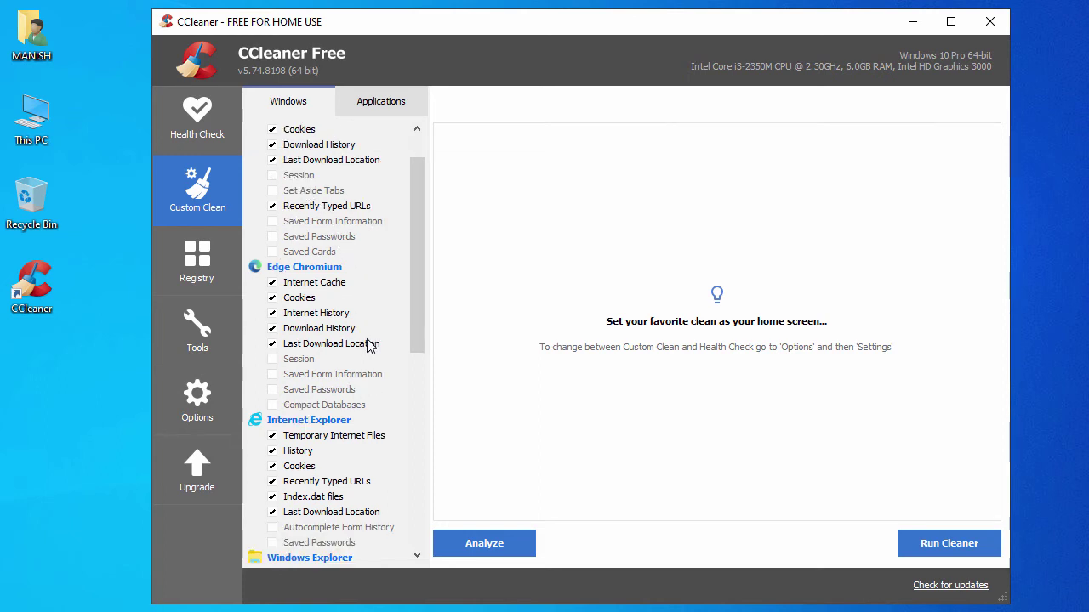
scroll(368, 340, down, 1)
scroll(367, 340, down, 1)
scroll(368, 340, down, 3)
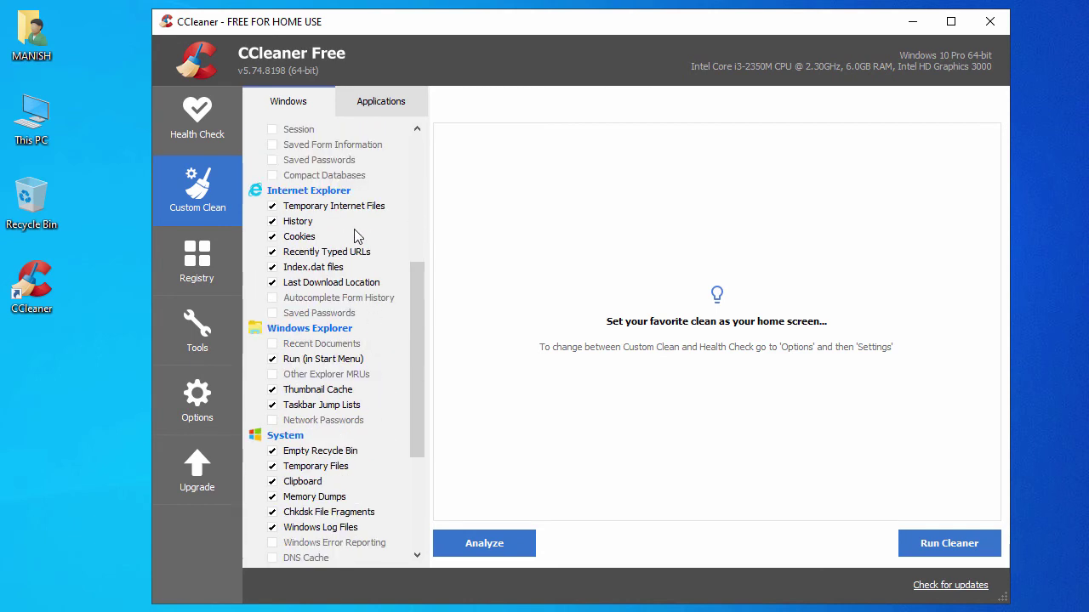
scroll(355, 232, down, 3)
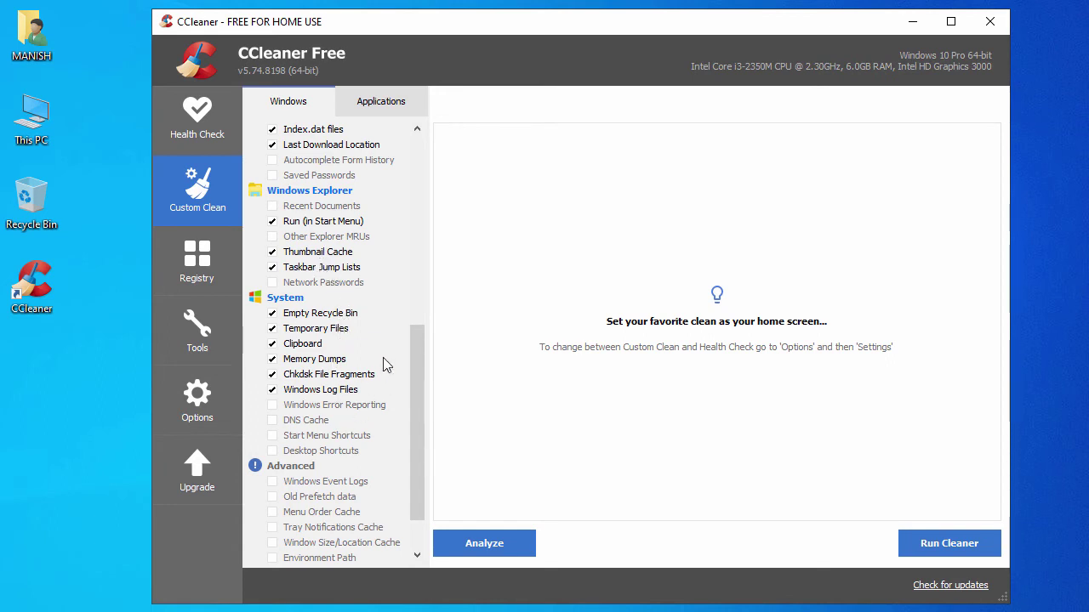
scroll(381, 364, down, 1)
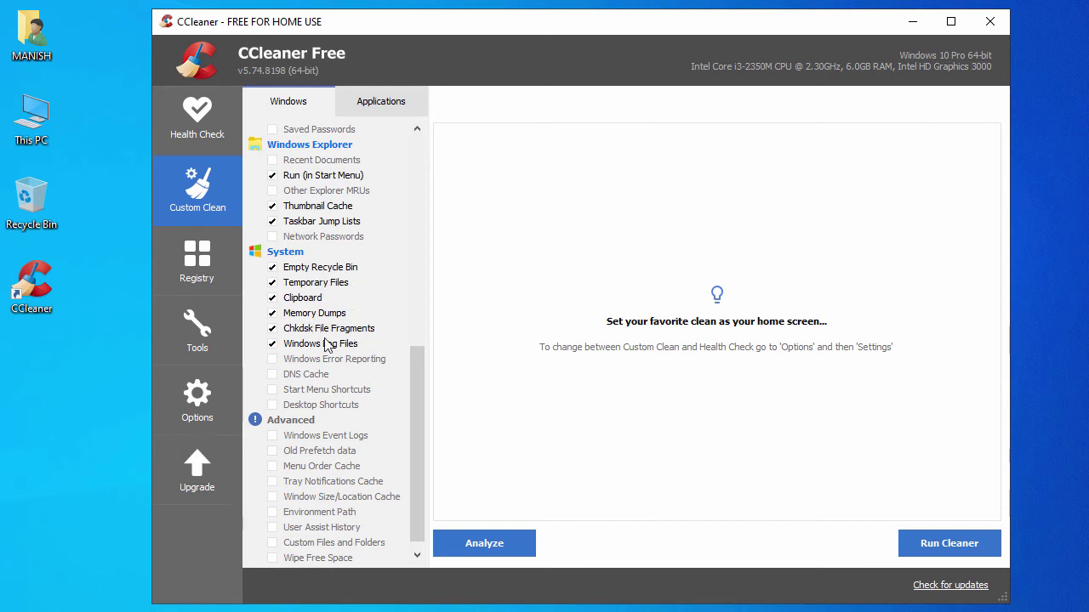
- Scroll through the Applications cleaning list, then open the Registry Cleaner issue checklist
click(367, 109)
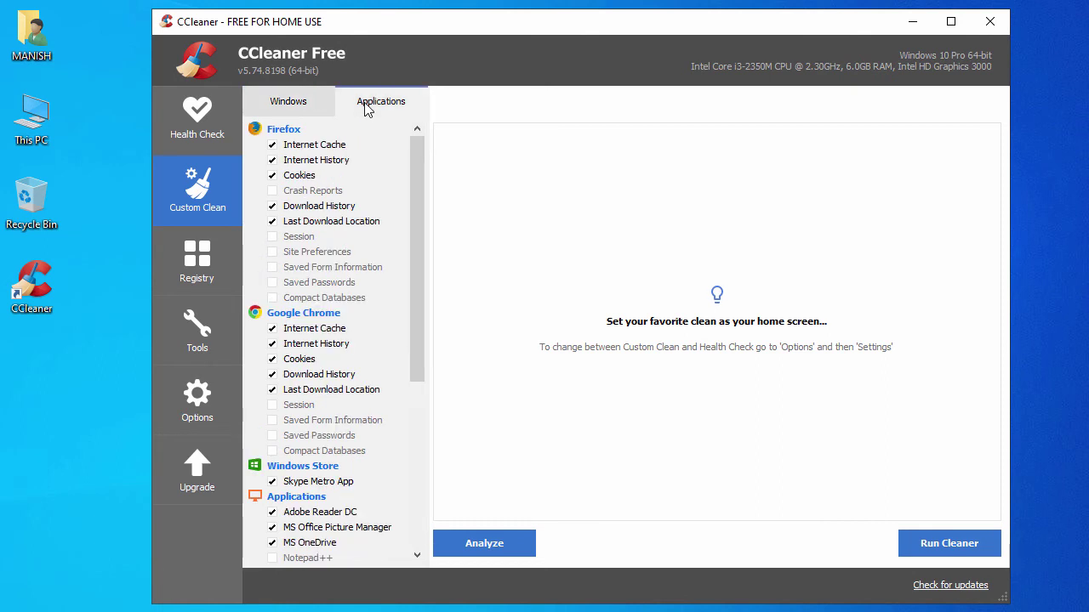
scroll(369, 296, down, 1)
scroll(369, 296, down, 1)
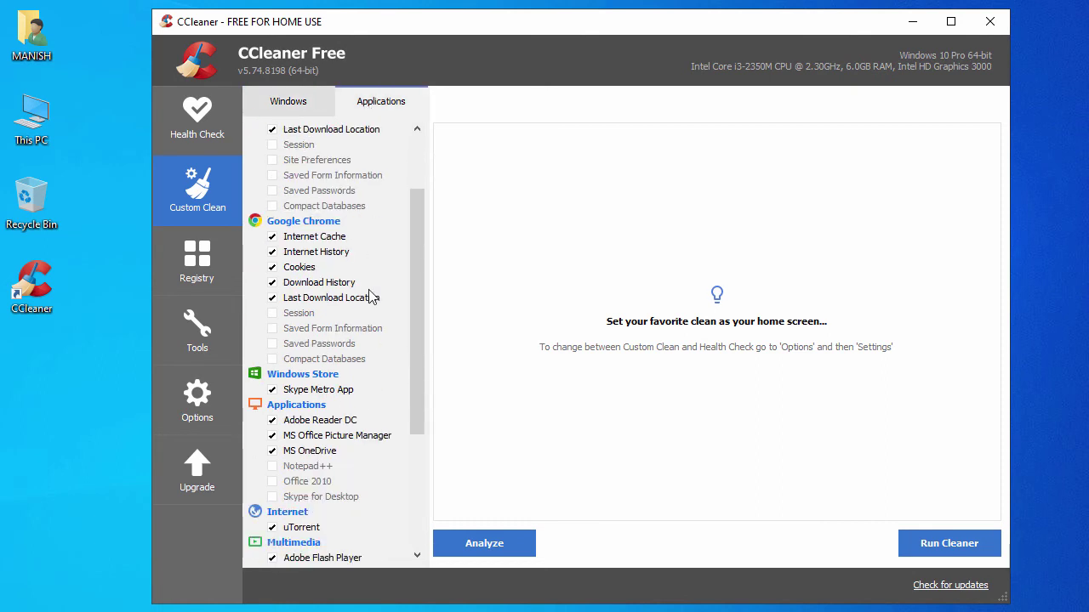
scroll(369, 296, down, 3)
scroll(369, 296, down, 1)
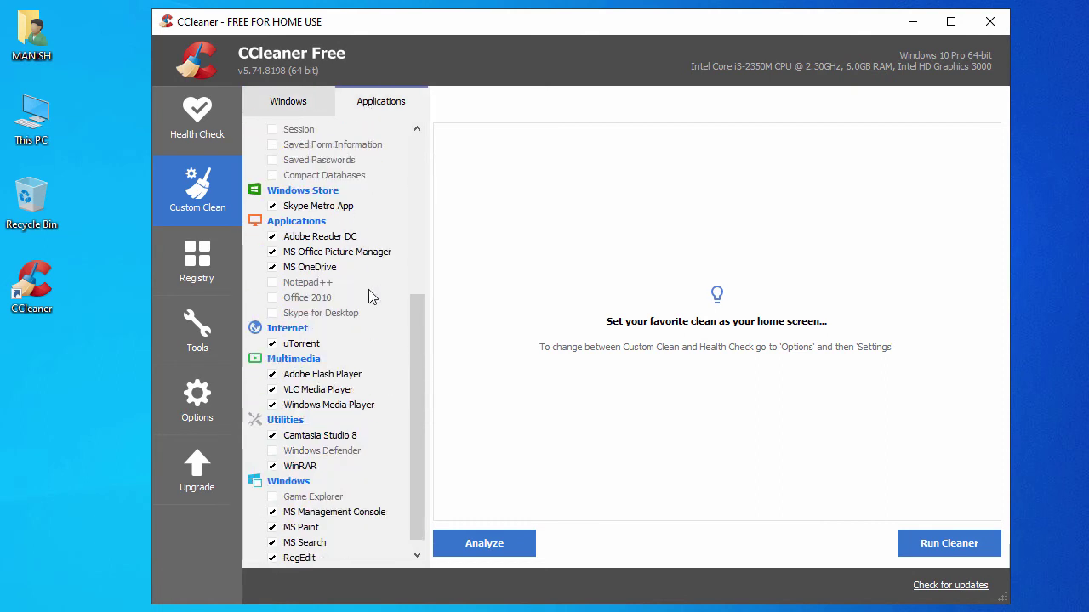
scroll(369, 296, down, 1)
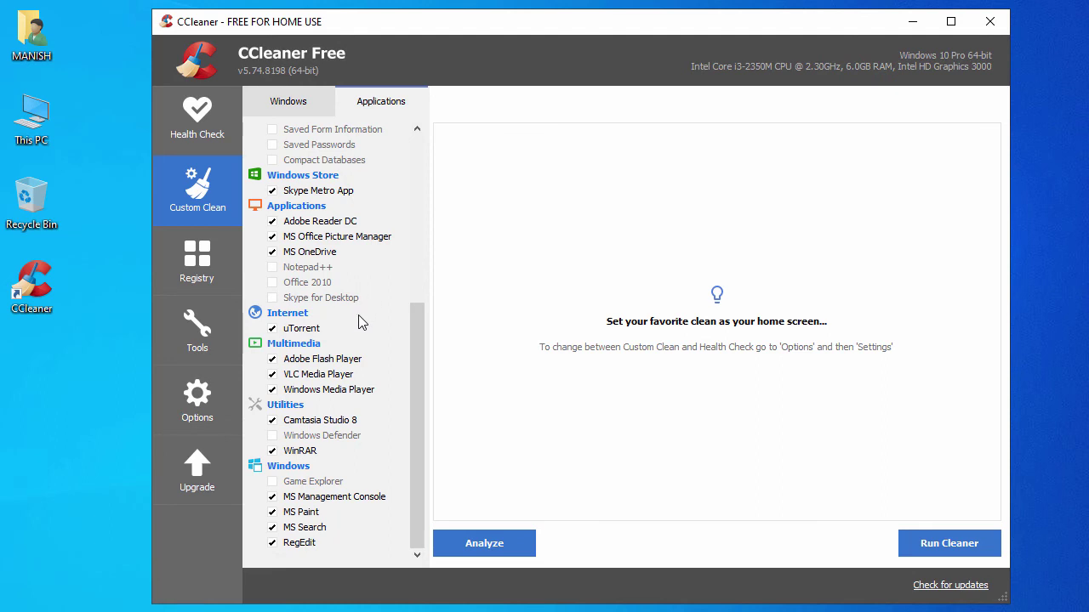
scroll(364, 364, up, 5)
scroll(364, 368, up, 2)
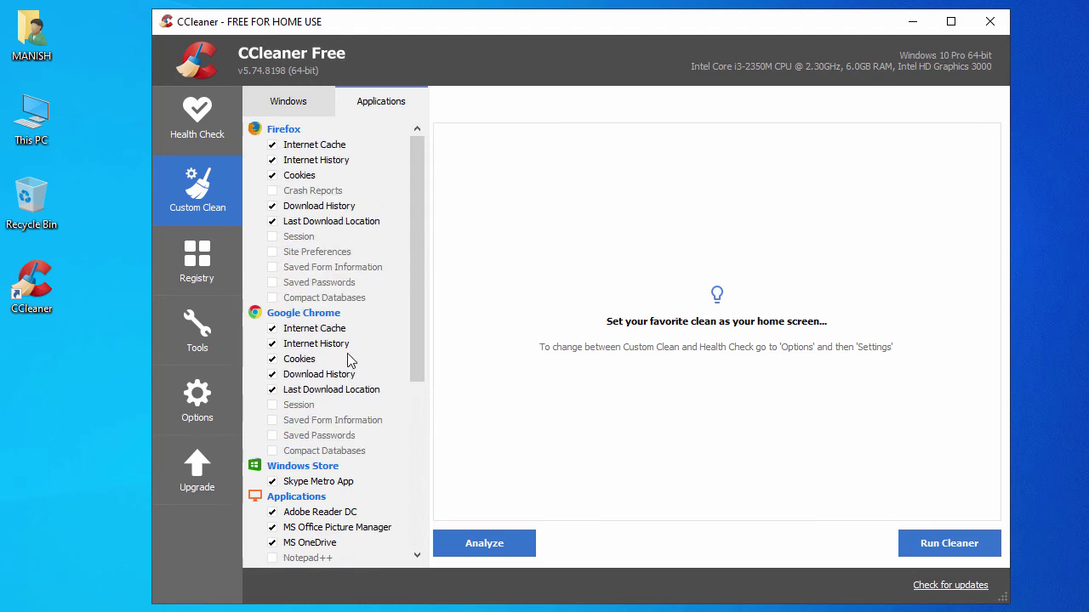
click(214, 270)
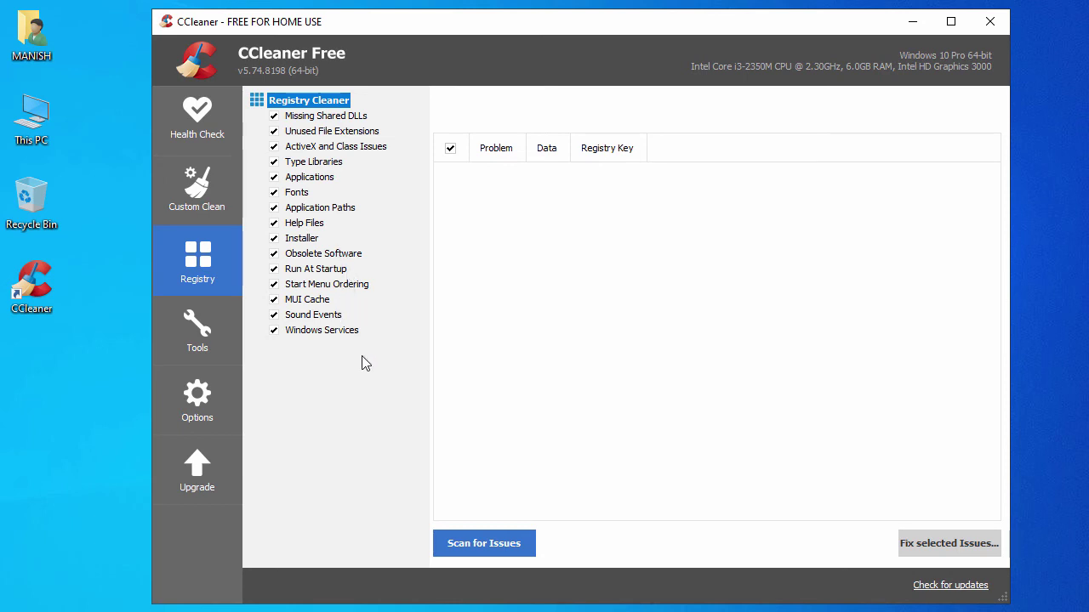
- Open Tools to list installed programs under Uninstall with publisher, date and size
click(208, 348)
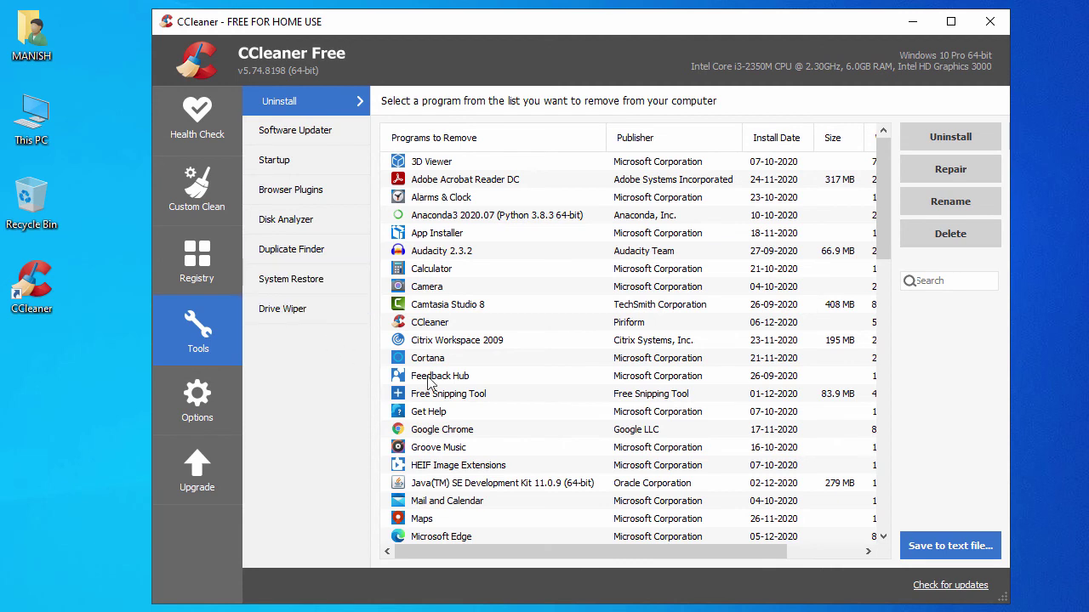
click(217, 127)
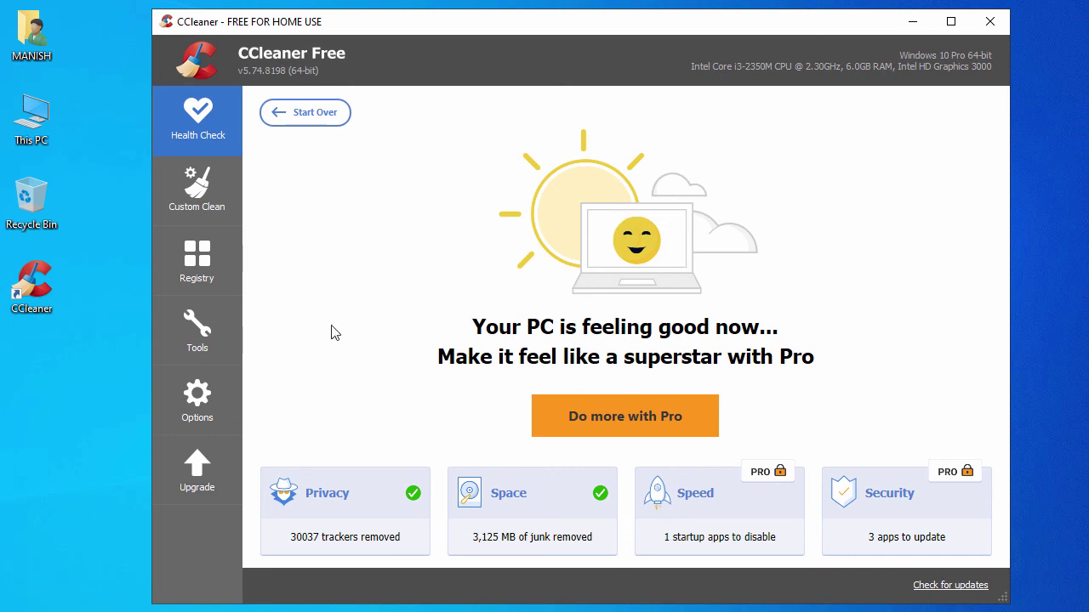
- Restart the Health Check, skip the intro slides, and rescan to find 4 trackers and 0.50 MB junk
click(321, 125)
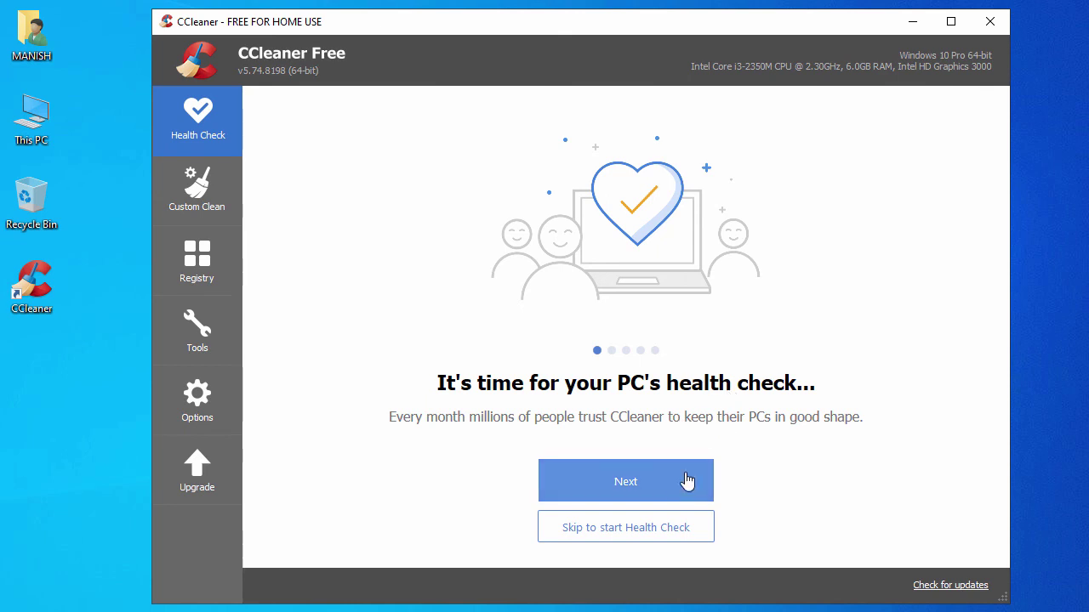
click(665, 497)
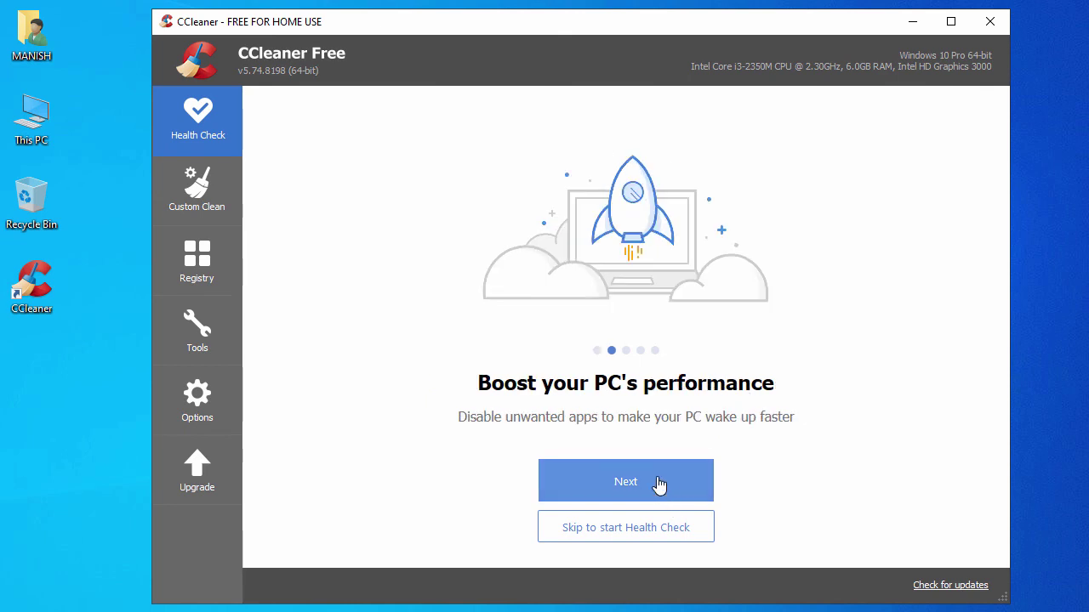
click(653, 486)
click(653, 487)
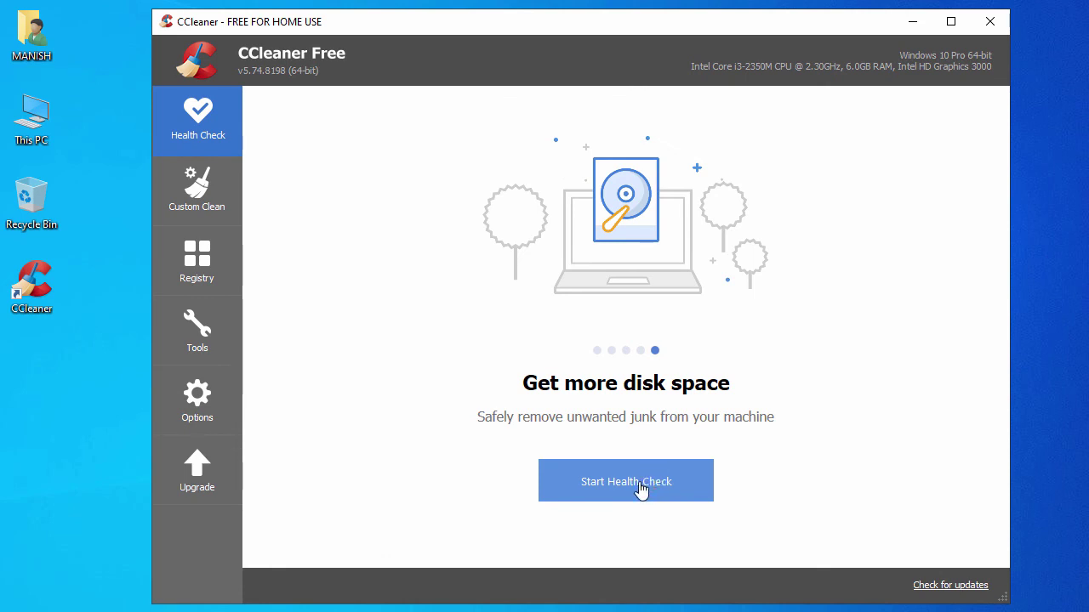
click(642, 490)
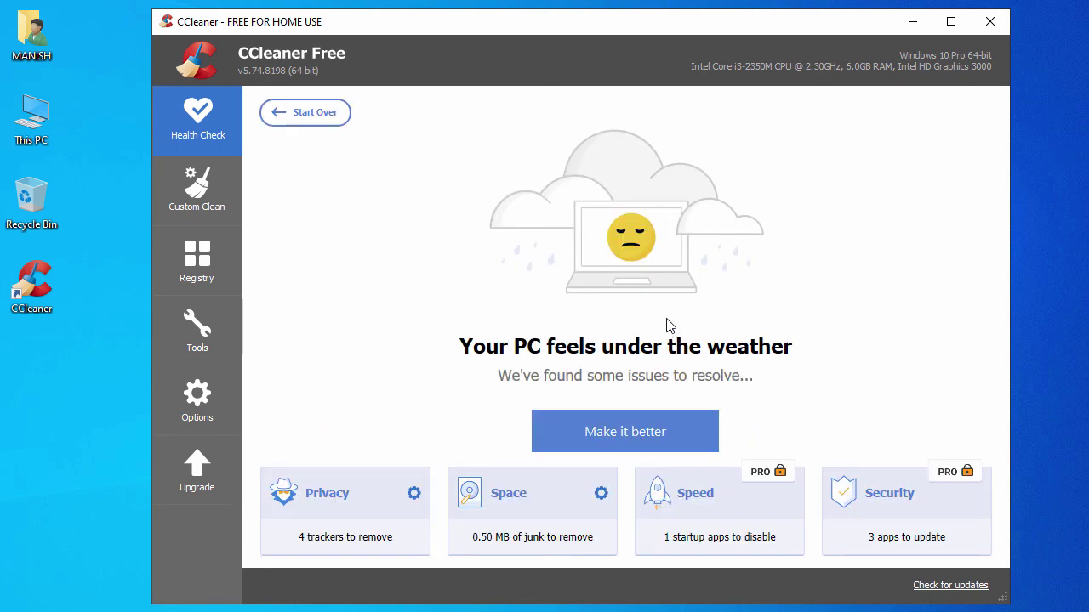